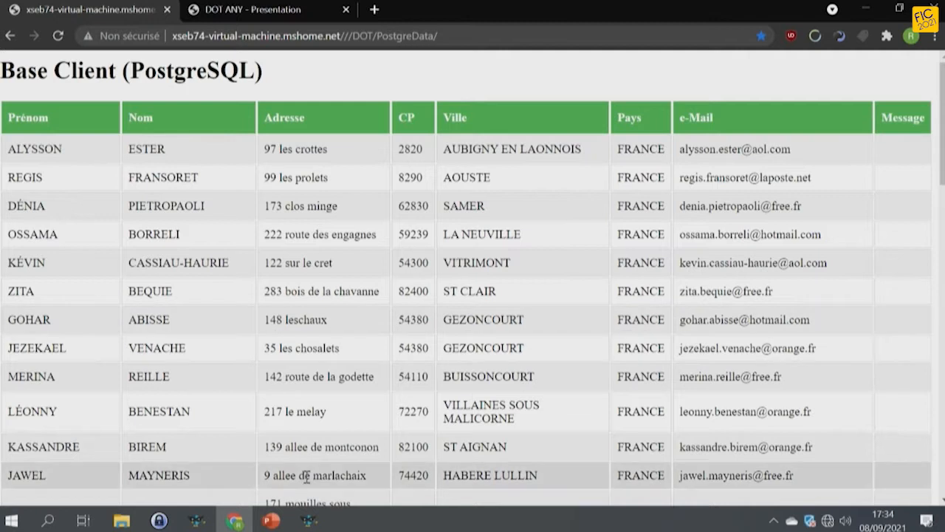
Step: Switch to DOT-Anonymizer and review the France - Firstname (Directory) rule's data and directory detection settings, plus the ARCAD French Firstname with gender engine
{"action": "left_click", "coordinate": [309, 521]}
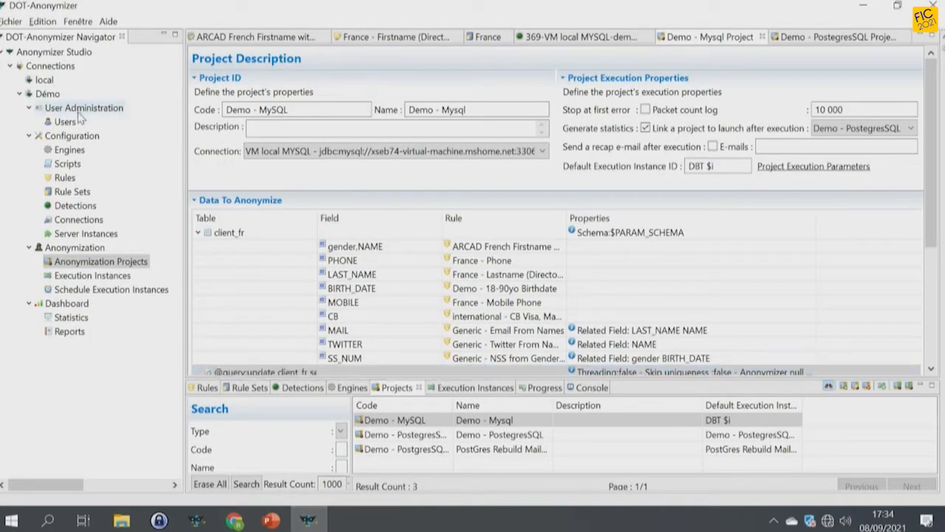
{"action": "left_click", "coordinate": [64, 180]}
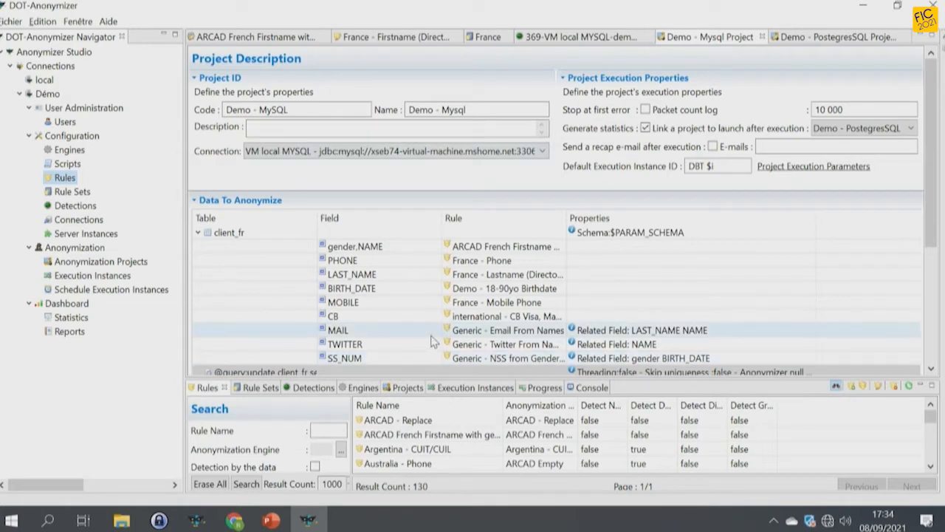
{"action": "left_click", "coordinate": [406, 40]}
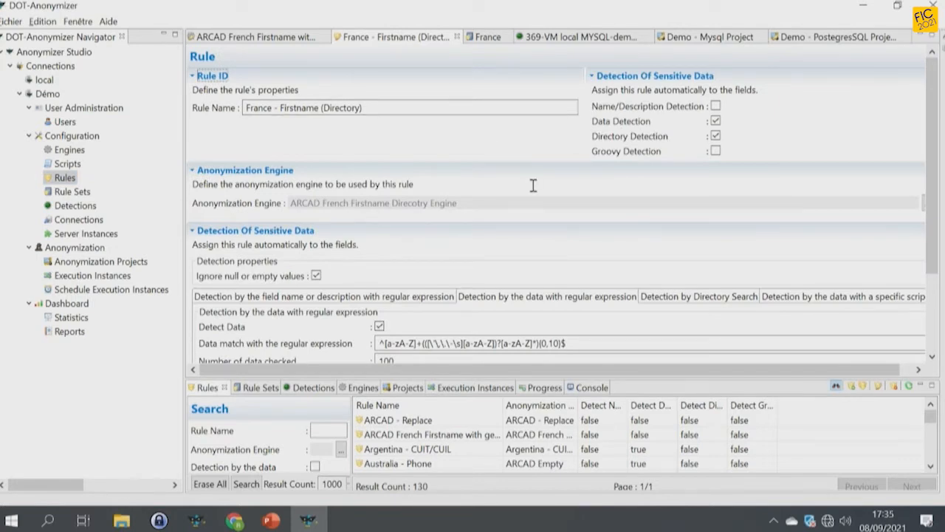
{"action": "scroll", "coordinate": [501, 336], "scroll_direction": "down", "scroll_amount": 3}
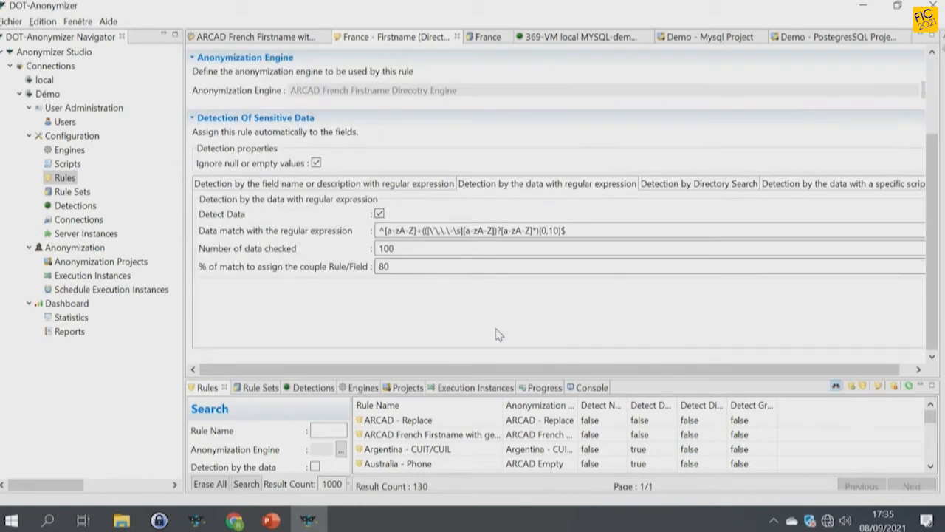
{"action": "left_click", "coordinate": [684, 186]}
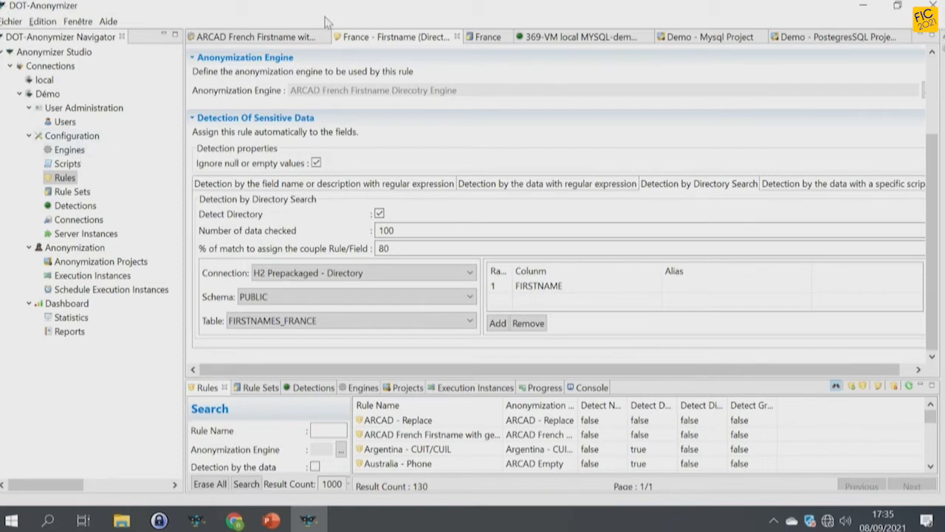
{"action": "left_click", "coordinate": [288, 43]}
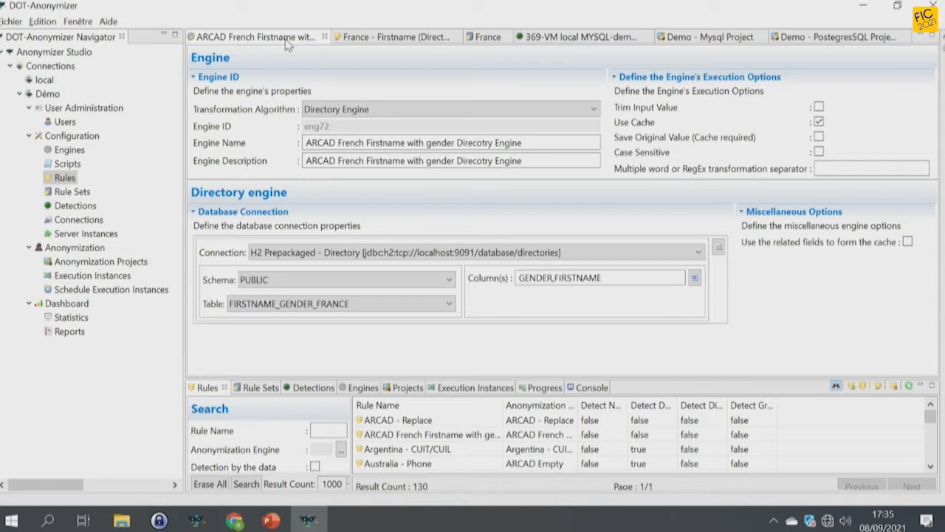
Step: Open the France rule set and look through the detection rules selected in it
{"action": "left_click", "coordinate": [68, 206]}
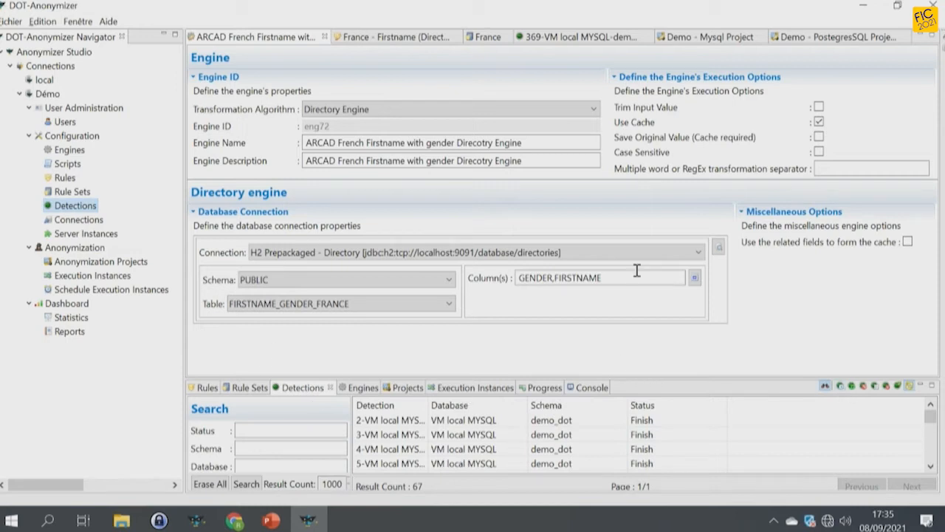
{"action": "left_click", "coordinate": [67, 192]}
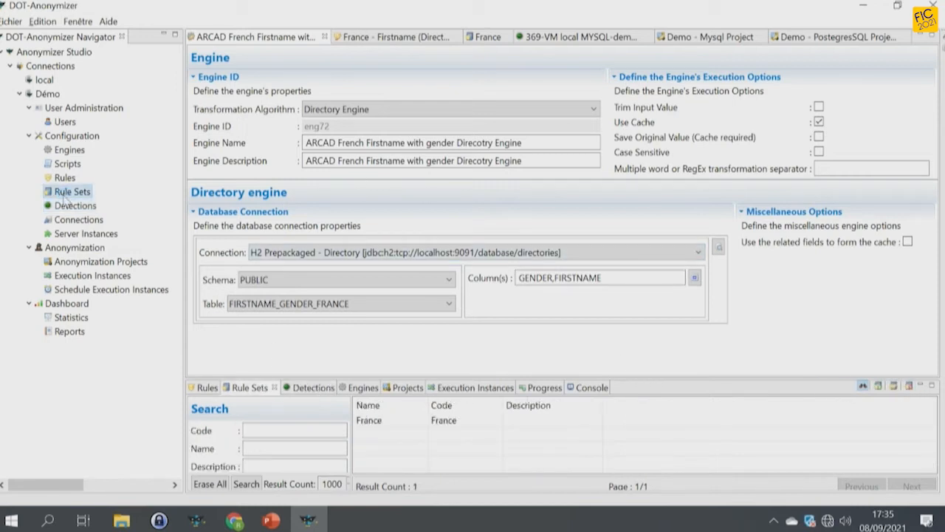
{"action": "left_click", "coordinate": [405, 421]}
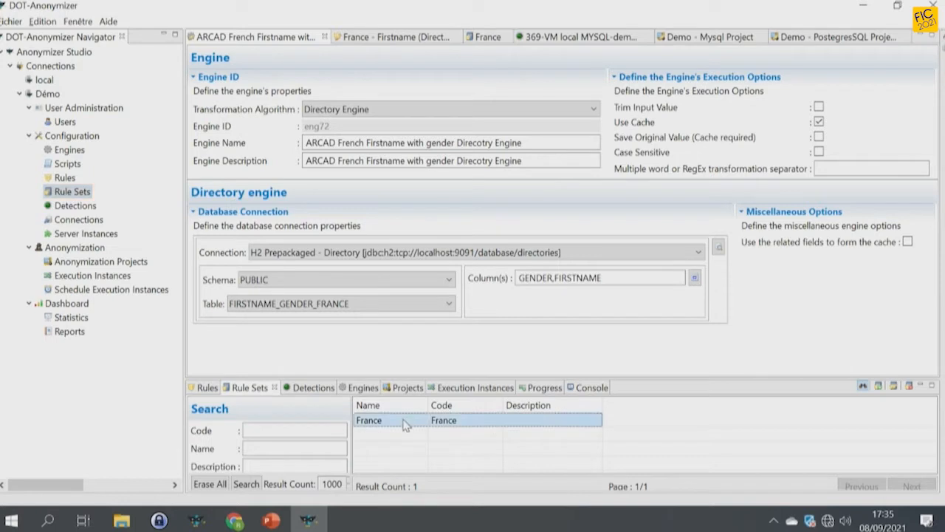
{"action": "double_click", "coordinate": [404, 421]}
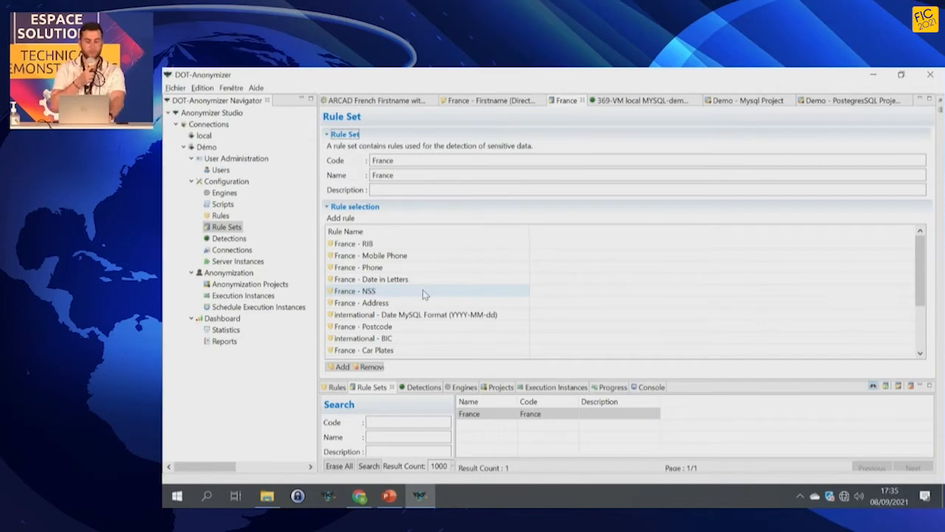
{"action": "scroll", "coordinate": [425, 294], "scroll_direction": "down", "scroll_amount": 2}
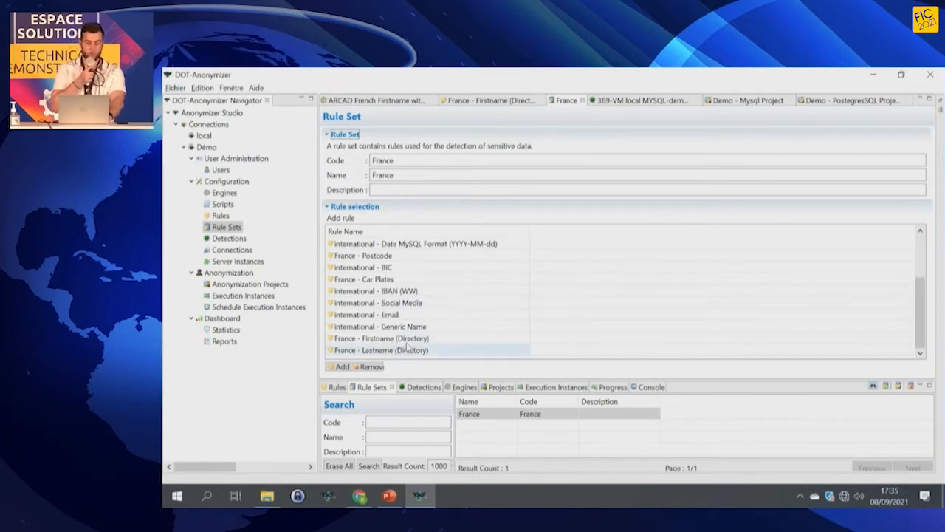
Step: Run a new sensitive data detection with rule set France, project type Anonymize database, connection VM local MYSQL and schema demo_dot
{"action": "left_click", "coordinate": [438, 389]}
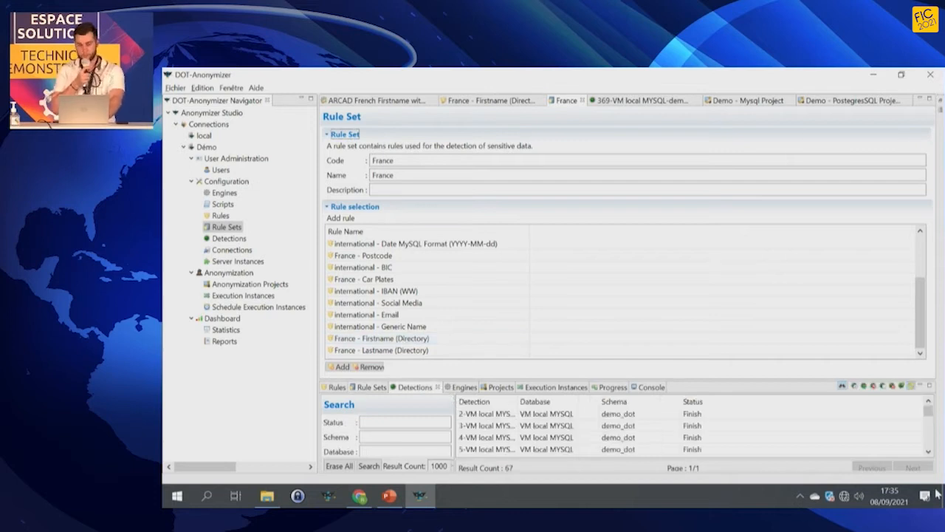
{"action": "left_click", "coordinate": [854, 386]}
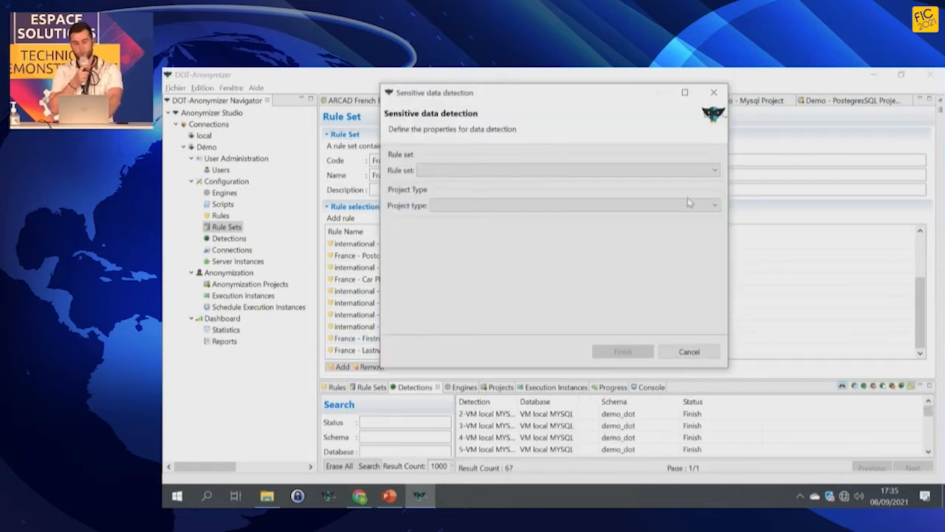
{"action": "left_click", "coordinate": [628, 169]}
{"action": "left_click", "coordinate": [613, 183]}
{"action": "left_click", "coordinate": [612, 205]}
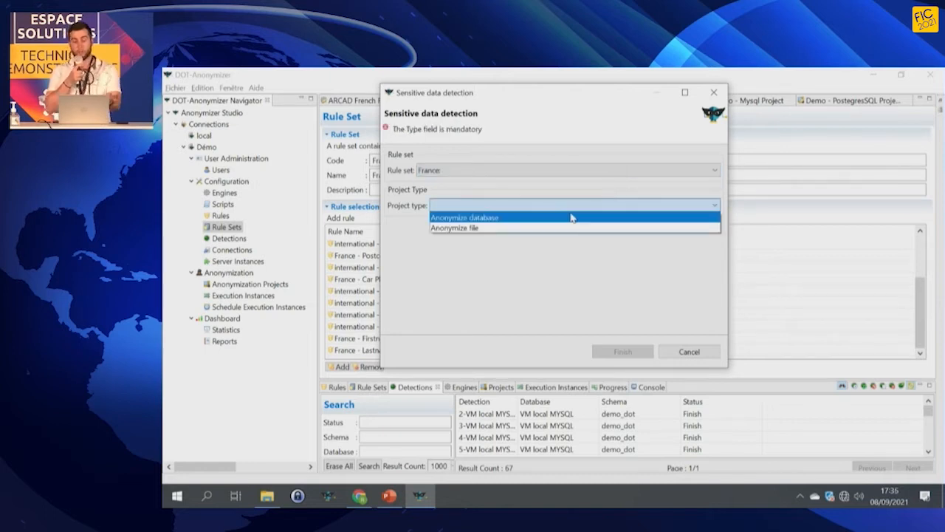
{"action": "left_click", "coordinate": [571, 218]}
{"action": "left_click", "coordinate": [568, 239]}
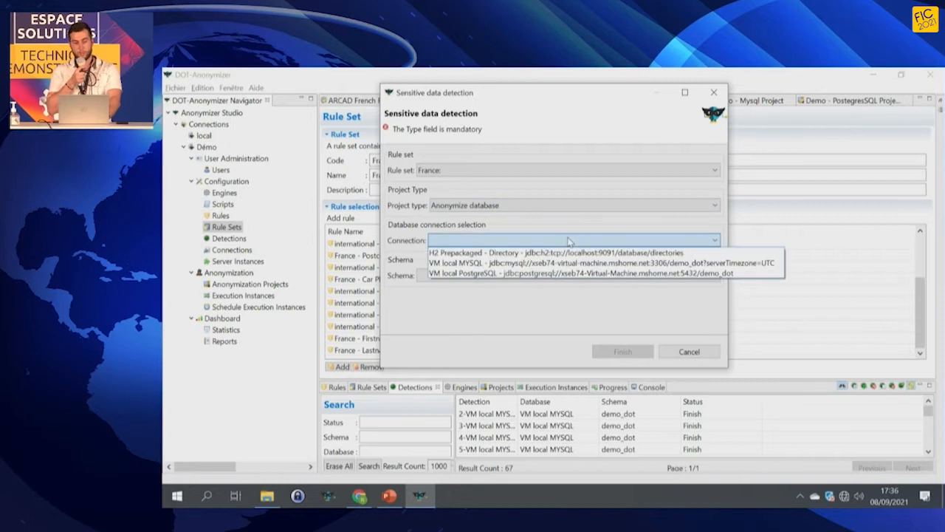
{"action": "left_click", "coordinate": [554, 263]}
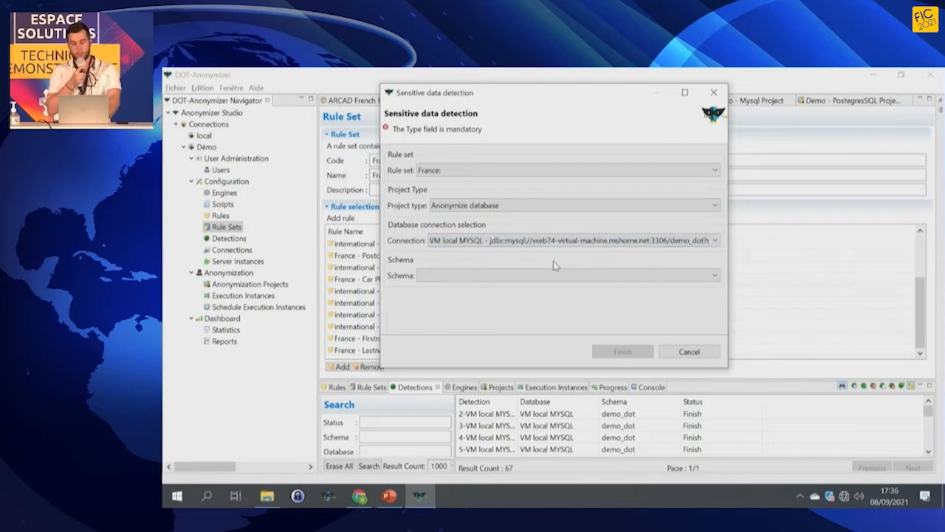
{"action": "left_click", "coordinate": [475, 278]}
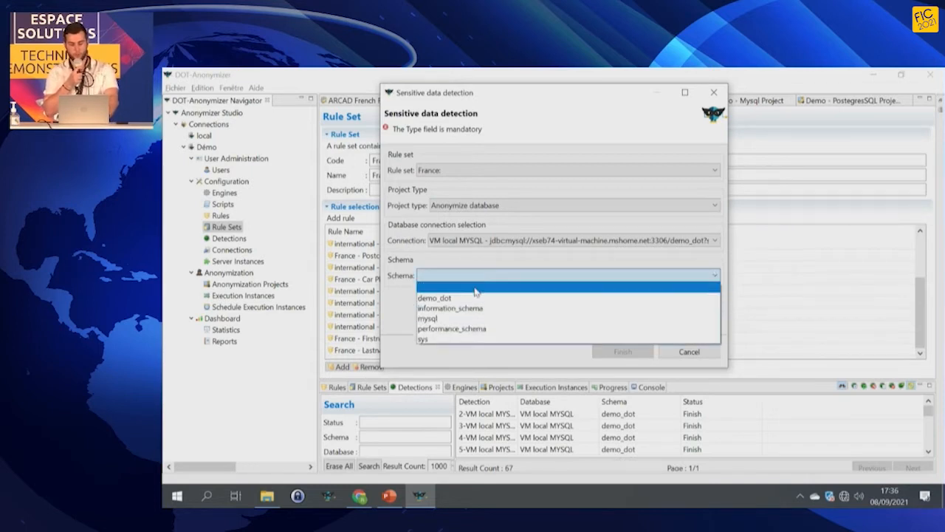
{"action": "left_click", "coordinate": [480, 298]}
{"action": "left_click", "coordinate": [539, 346]}
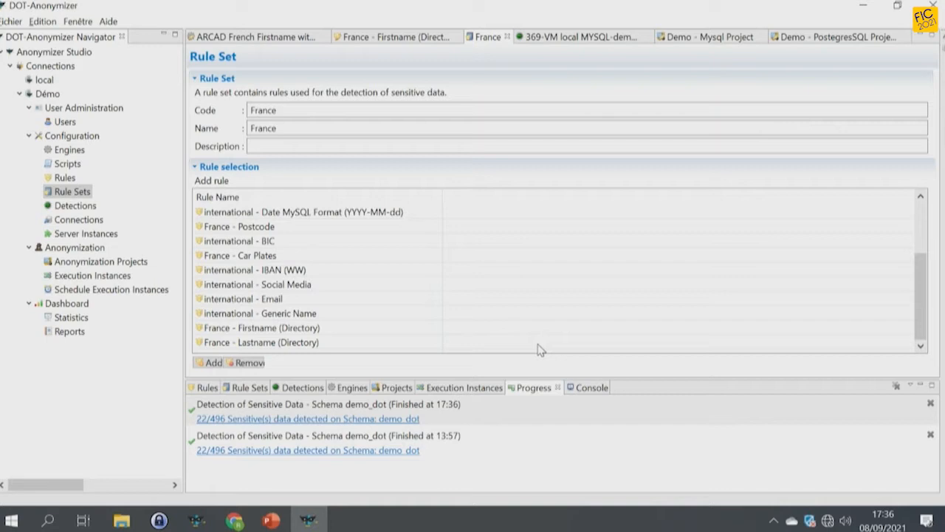
Step: Open the results of the latest demo_dot detection, view sample data for the account_fr IBAN column and examine the other detected columns
{"action": "left_click", "coordinate": [364, 421]}
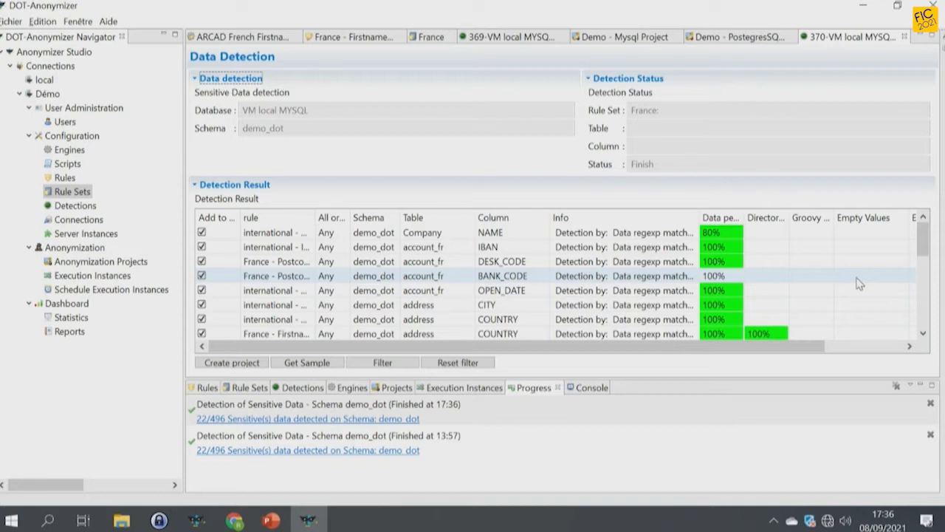
{"action": "left_click", "coordinate": [803, 250]}
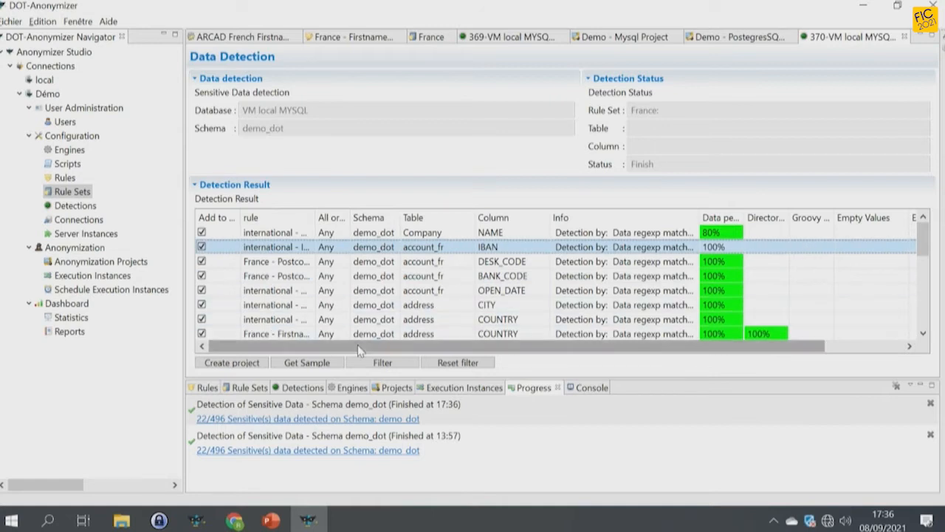
{"action": "left_click", "coordinate": [329, 364]}
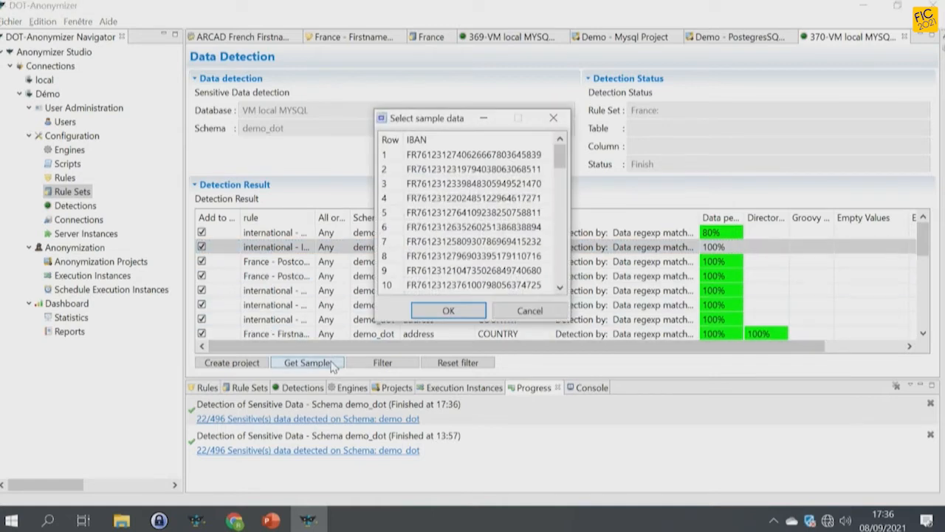
{"action": "scroll", "coordinate": [467, 224], "scroll_direction": "down", "scroll_amount": 16}
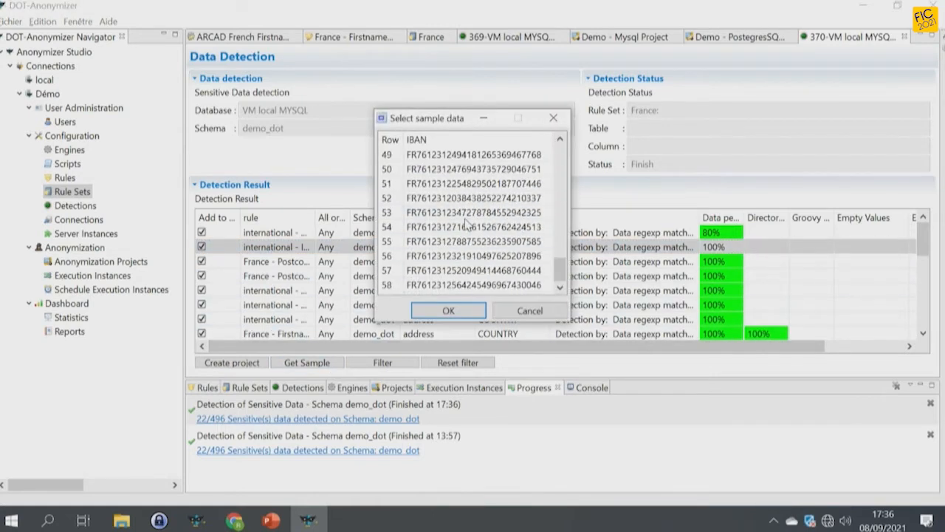
{"action": "left_click", "coordinate": [450, 311]}
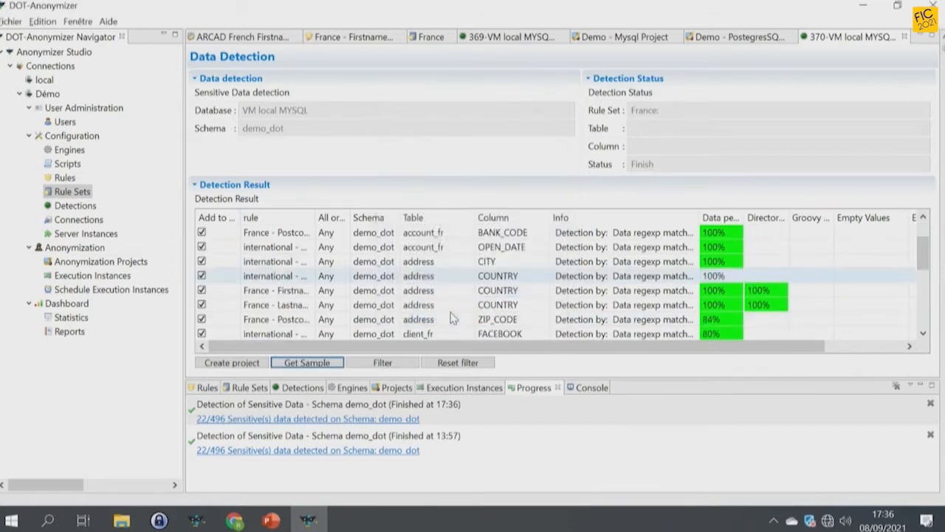
{"action": "left_click", "coordinate": [486, 322]}
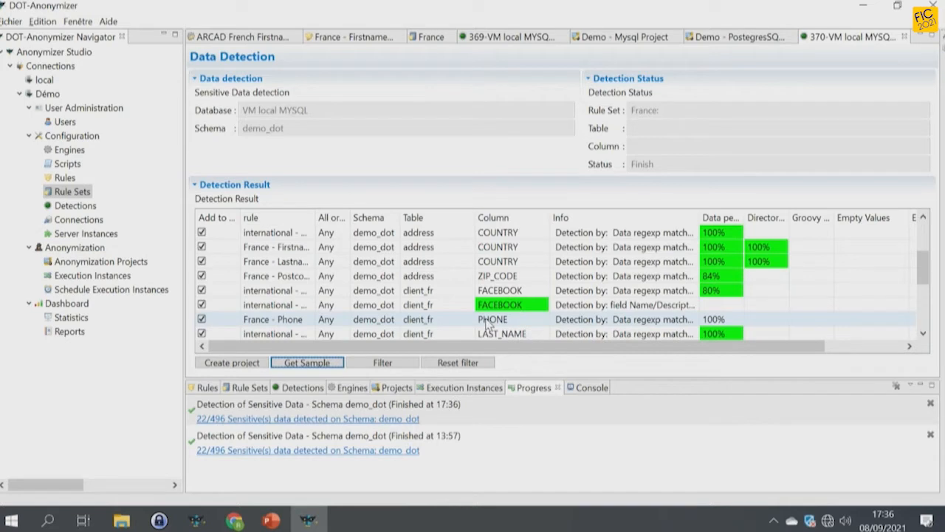
{"action": "scroll", "coordinate": [502, 321], "scroll_direction": "down", "scroll_amount": 1}
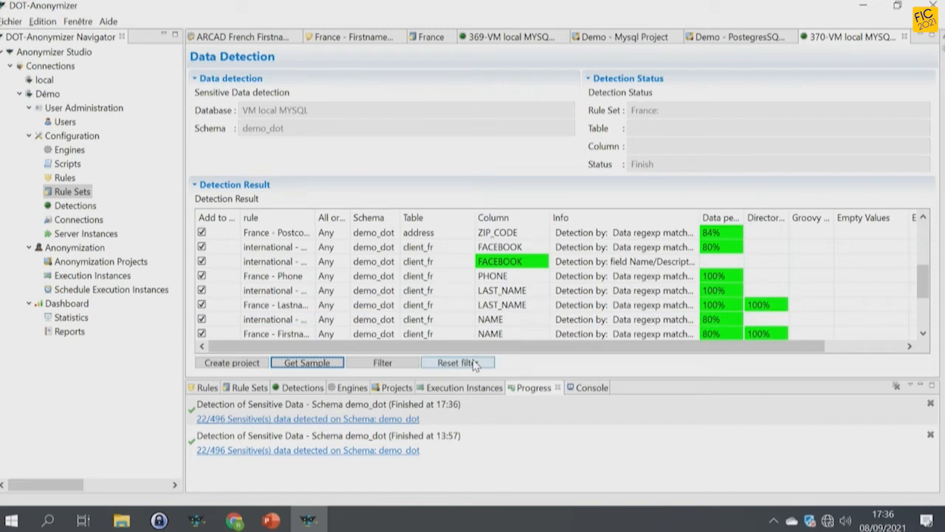
{"action": "left_click", "coordinate": [232, 363]}
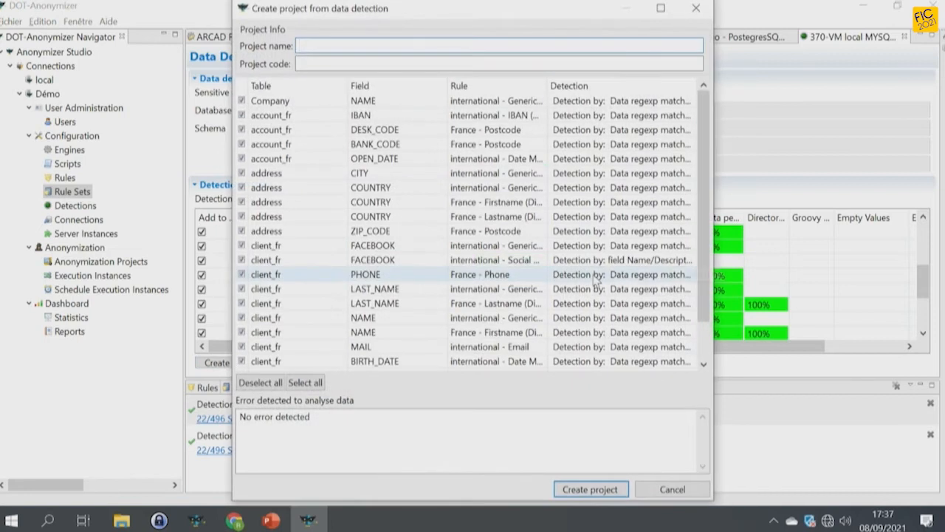
{"action": "scroll", "coordinate": [597, 278], "scroll_direction": "down", "scroll_amount": 1}
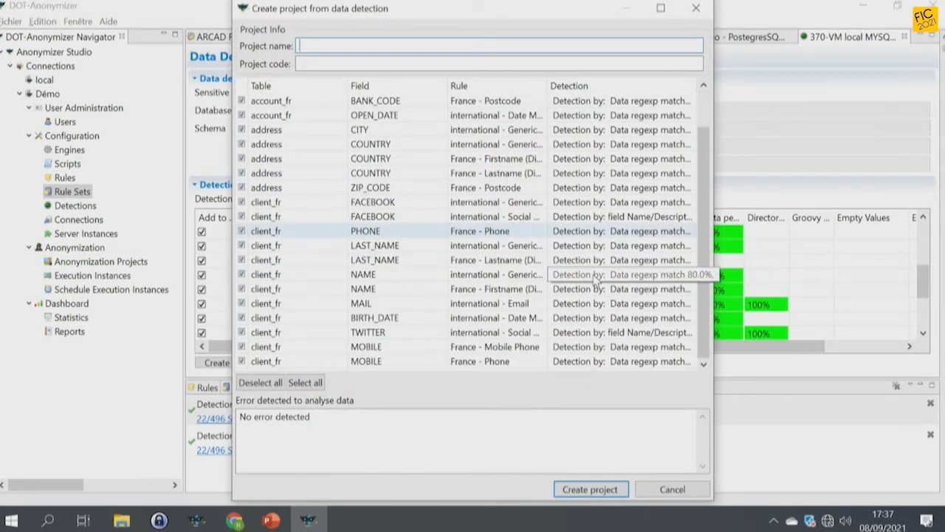
{"action": "left_click", "coordinate": [439, 260]}
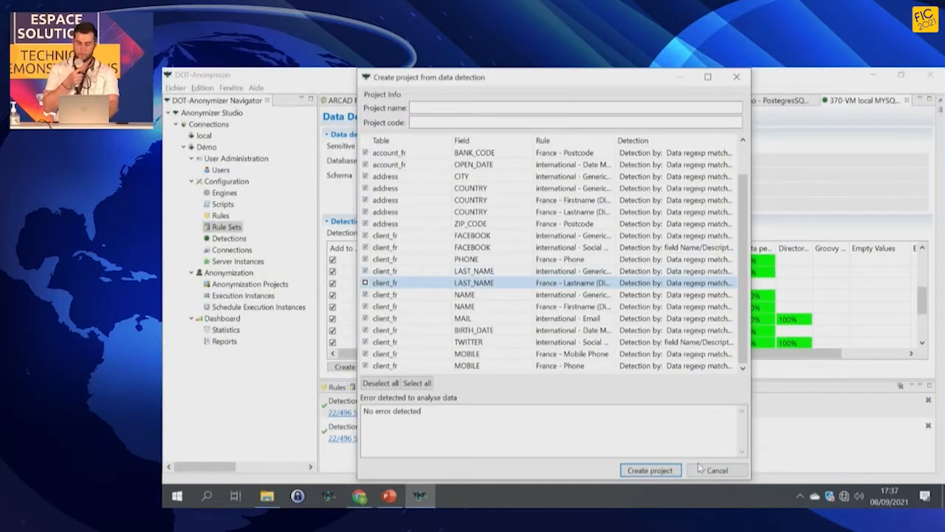
{"action": "left_click", "coordinate": [704, 471]}
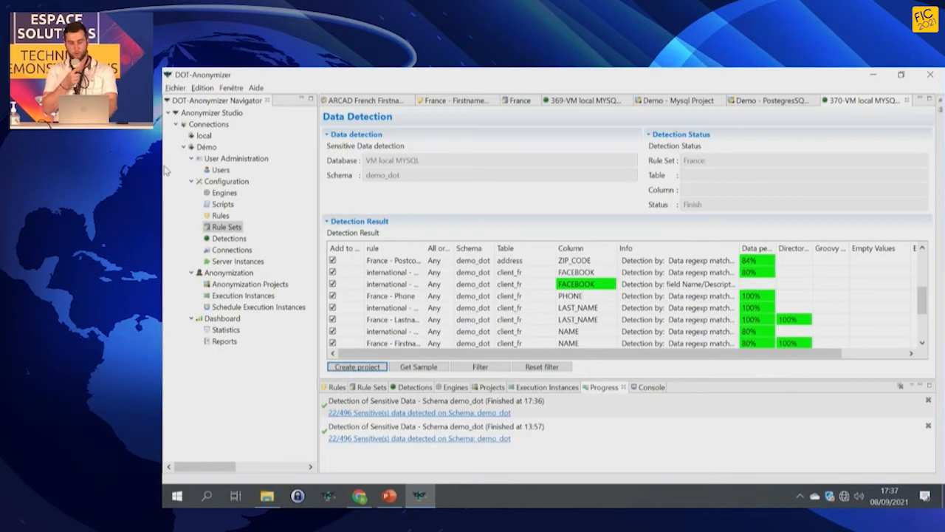
Step: Open the Demo - MySQL anonymization project and review its tables, fields and rules, comparing them with the Demo - PostegresSQL project
{"action": "double_click", "coordinate": [251, 286]}
{"action": "double_click", "coordinate": [491, 413]}
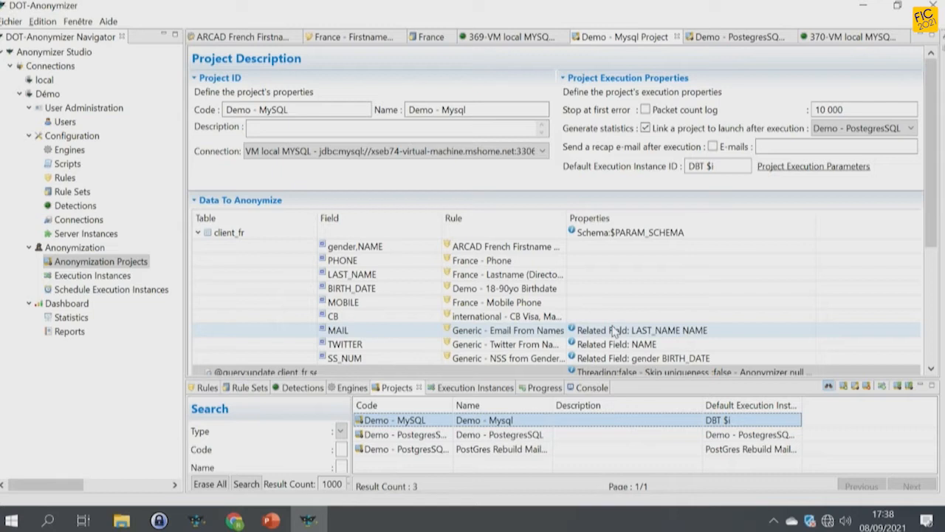
{"action": "left_click_drag", "start_coordinate": [943, 220], "coordinate": [943, 330]}
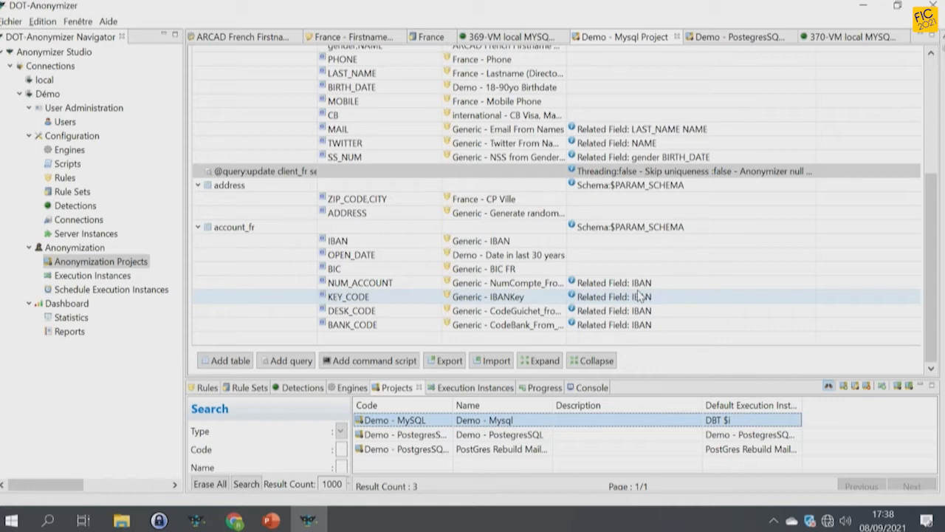
{"action": "left_click", "coordinate": [714, 38]}
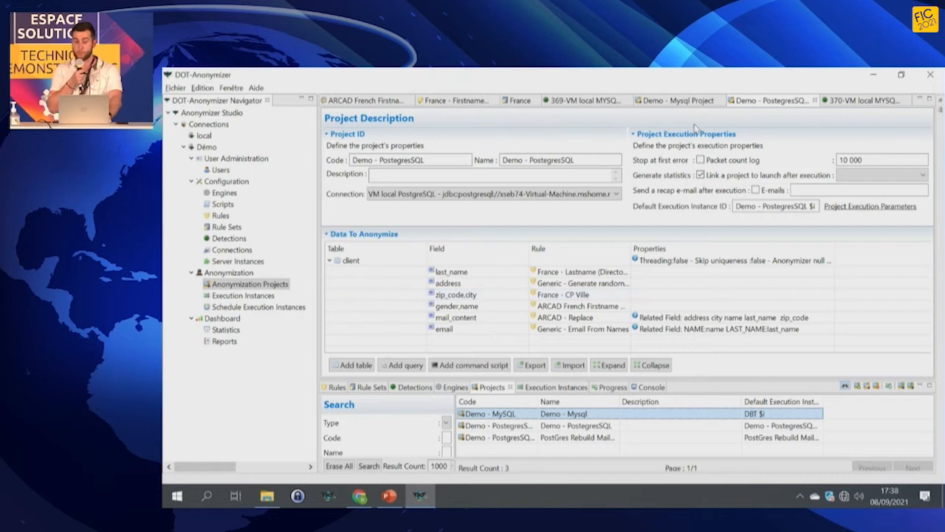
{"action": "left_click", "coordinate": [636, 39]}
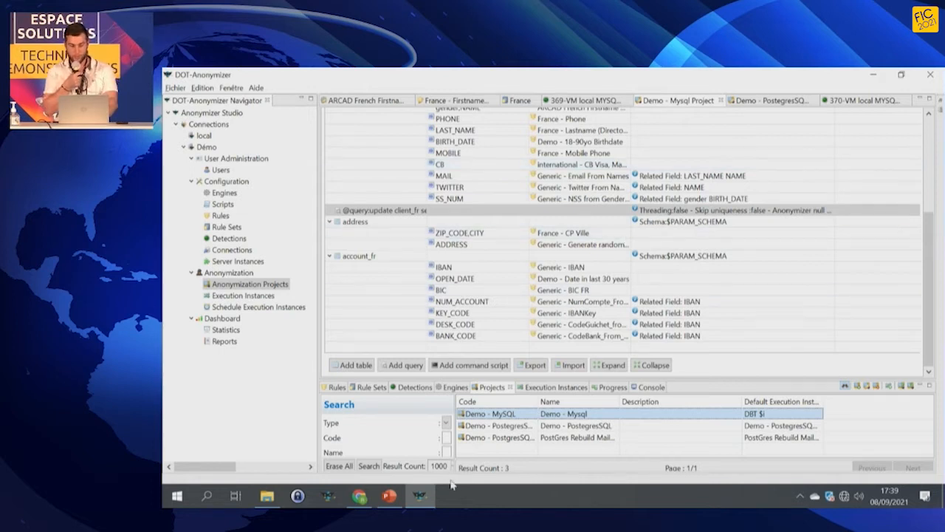
Step: Switch to Chrome showing the Base Client (PostgreSQL) page and snap its window to half the screen beside DOT-Anonymizer
{"action": "left_click", "coordinate": [360, 495]}
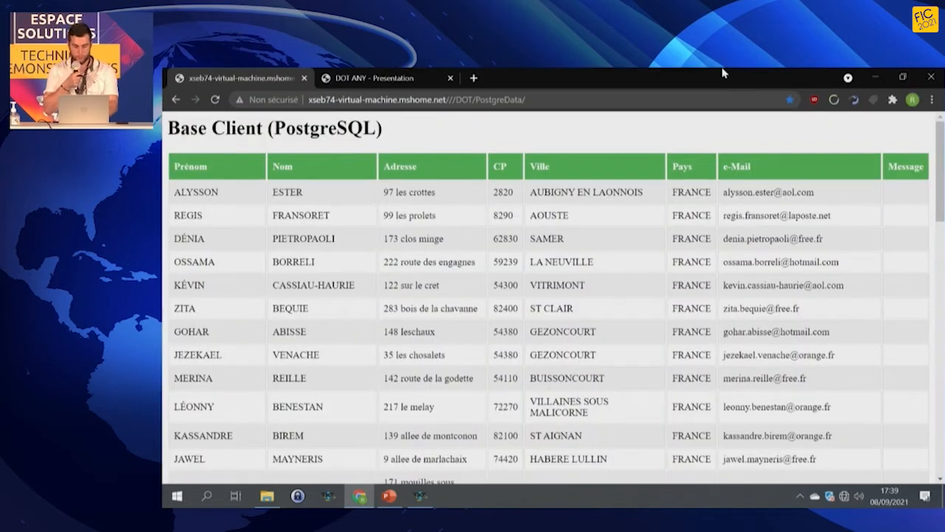
{"action": "key", "text": "super+Left"}
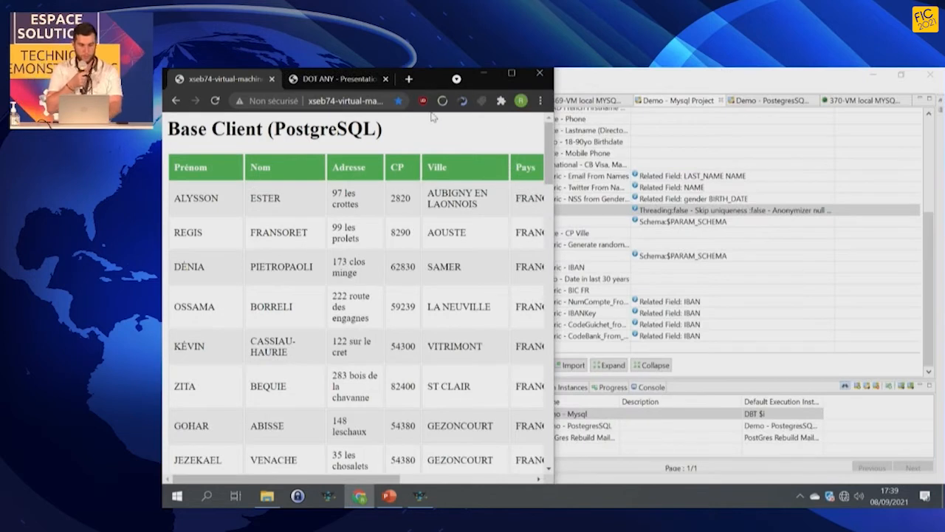
Step: Show the JACKPOT Finance account details page, switch to DOT-Anonymizer and execute the Demo - MySQL and Demo - PostegresSQL anonymization projects
{"action": "left_click", "coordinate": [342, 76]}
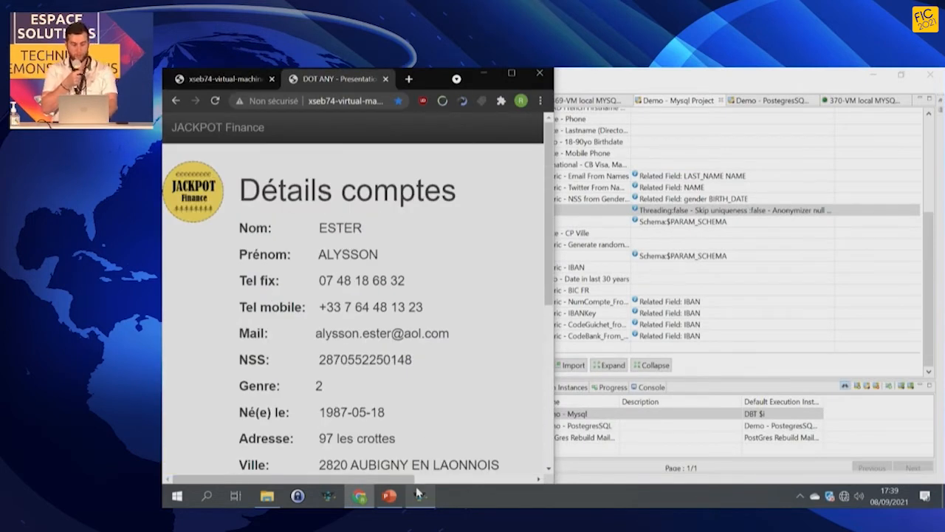
{"action": "left_click", "coordinate": [662, 417]}
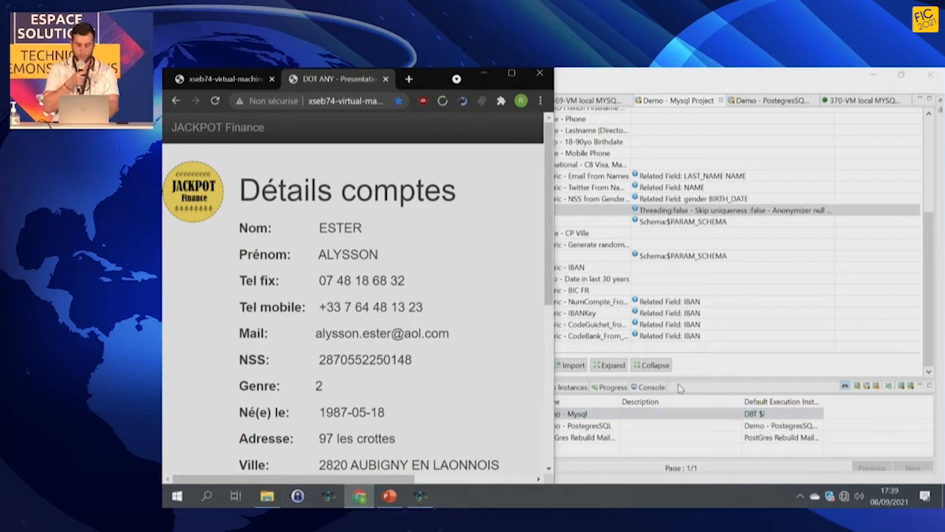
{"action": "left_click", "coordinate": [680, 389]}
{"action": "right_click", "coordinate": [490, 418]}
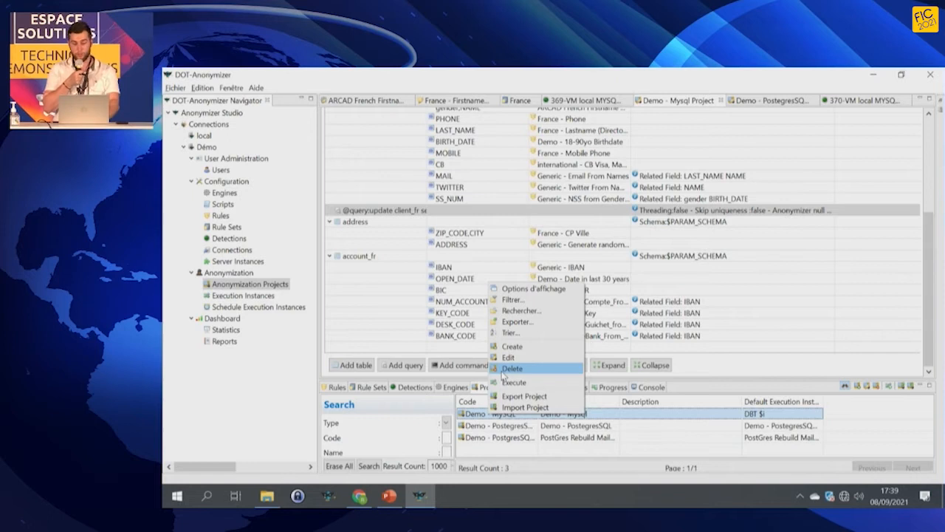
{"action": "left_click", "coordinate": [505, 381]}
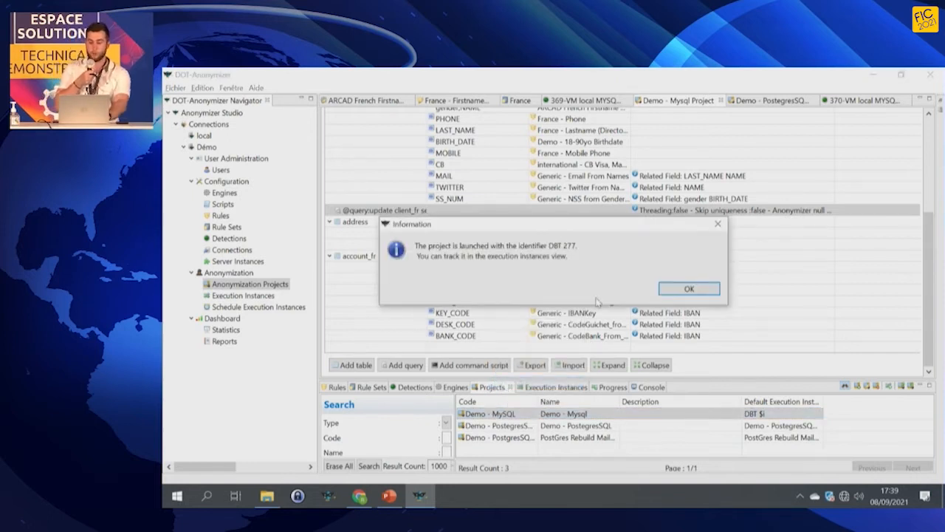
{"action": "left_click", "coordinate": [681, 289]}
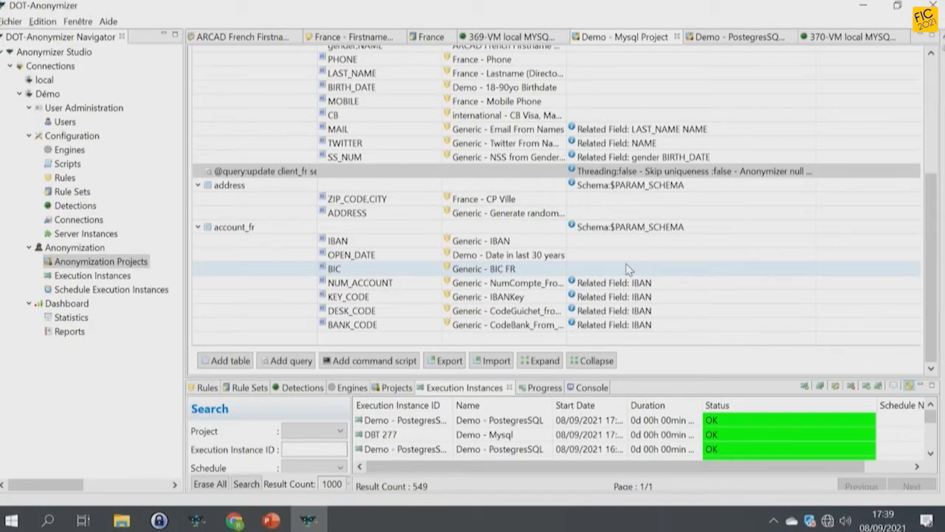
Step: Return to Chrome, review the client's account details, reload the page and examine the anonymized name, contact, identity and address fields
{"action": "key", "text": "alt+Tab"}
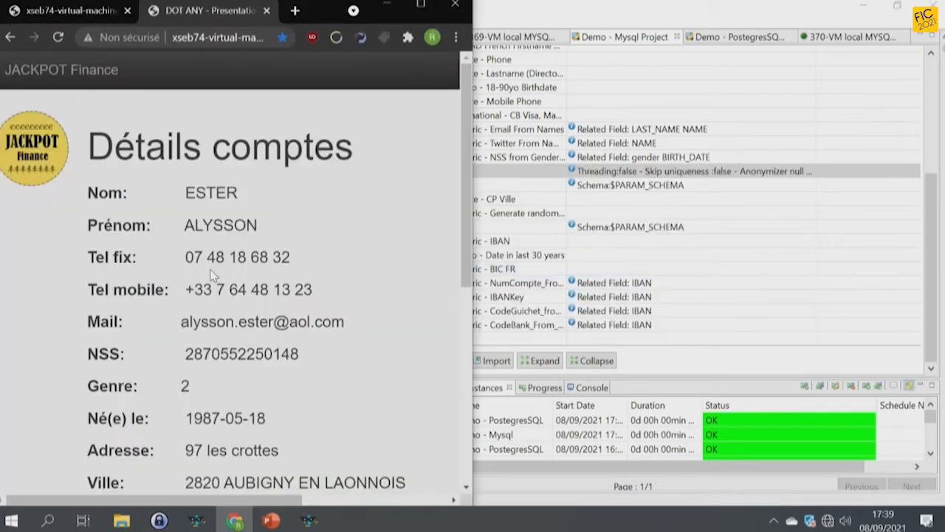
{"action": "scroll", "coordinate": [252, 467], "scroll_direction": "down", "scroll_amount": 2}
{"action": "scroll", "coordinate": [252, 467], "scroll_direction": "down", "scroll_amount": 1}
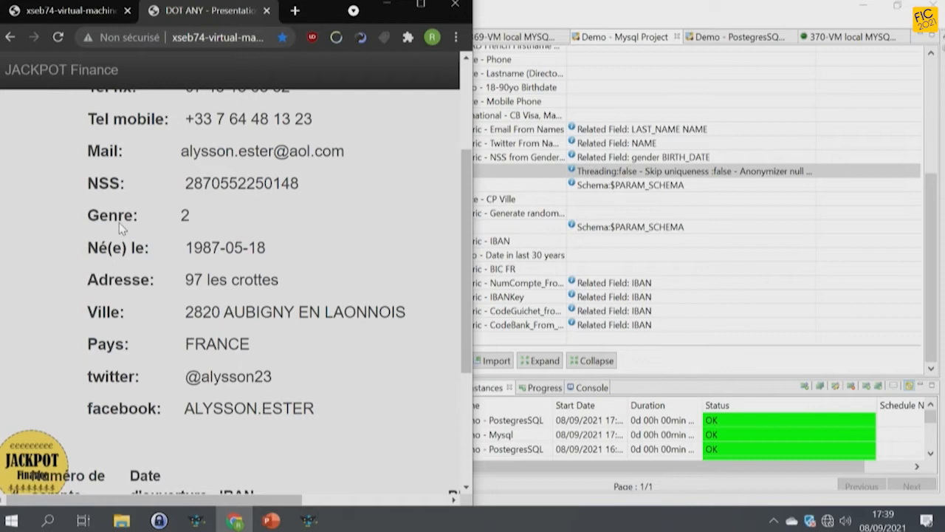
{"action": "left_click", "coordinate": [61, 41]}
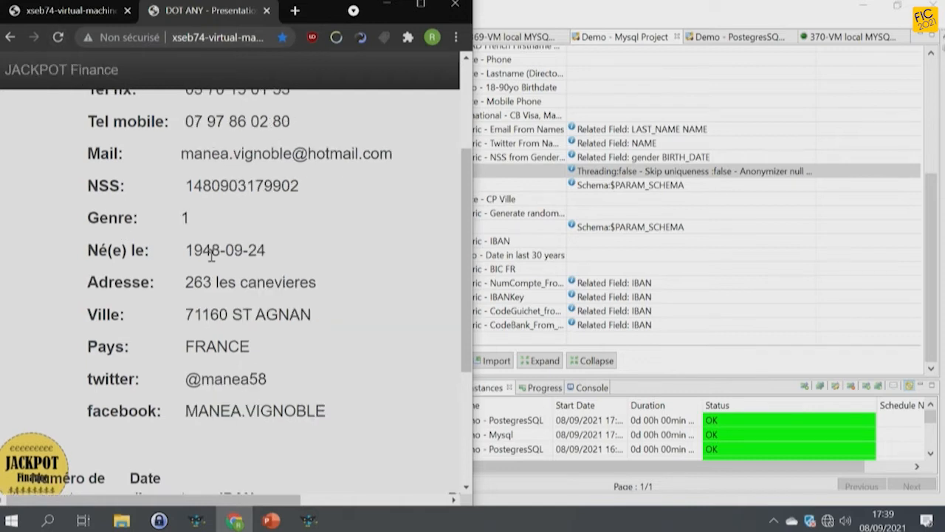
{"action": "scroll", "coordinate": [212, 264], "scroll_direction": "up", "scroll_amount": 3}
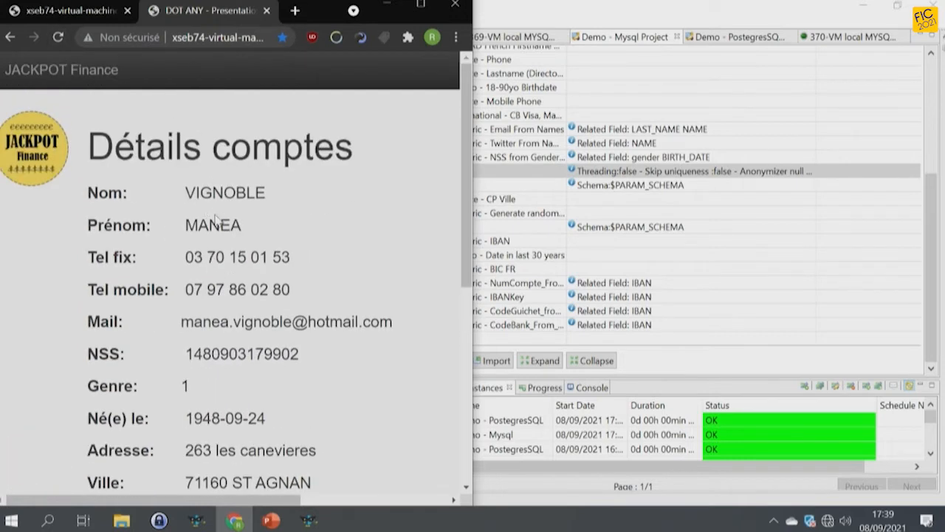
{"action": "scroll", "coordinate": [257, 240], "scroll_direction": "down", "scroll_amount": 1}
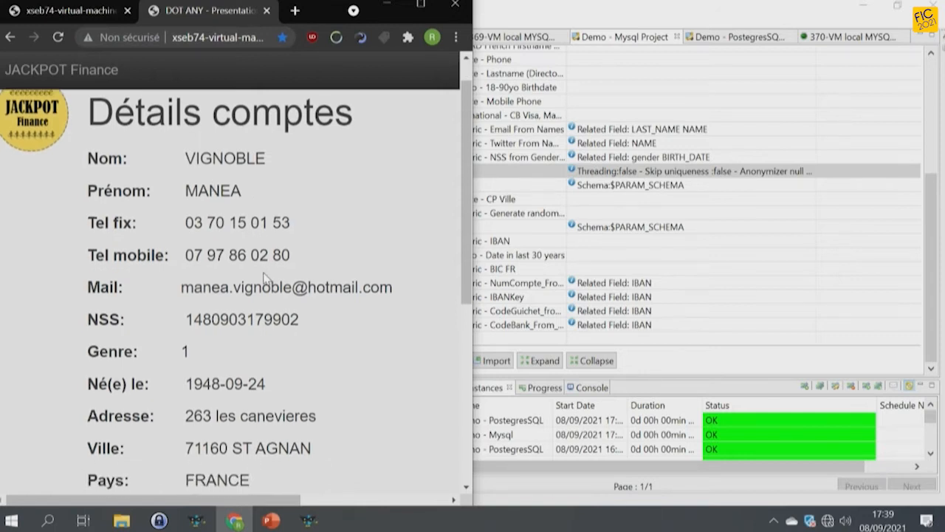
{"action": "scroll", "coordinate": [264, 281], "scroll_direction": "down", "scroll_amount": 1}
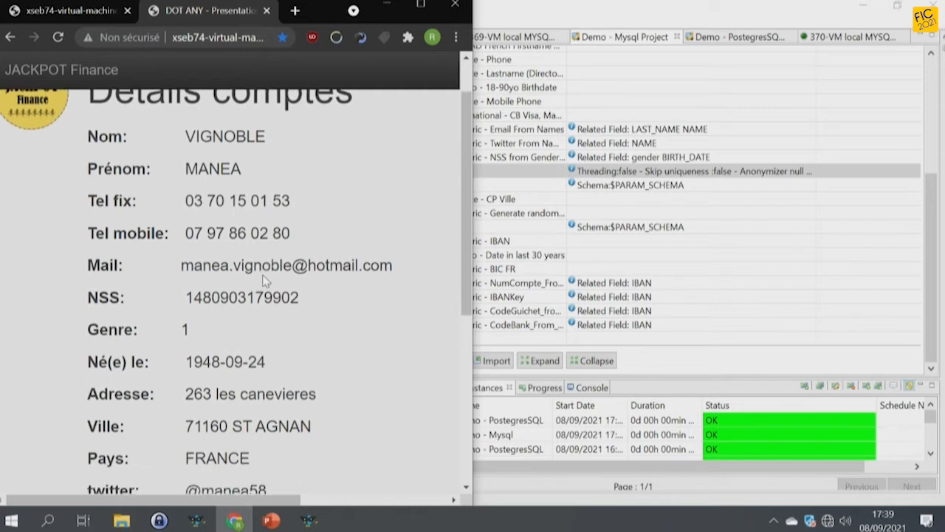
{"action": "scroll", "coordinate": [188, 310], "scroll_direction": "down", "scroll_amount": 2}
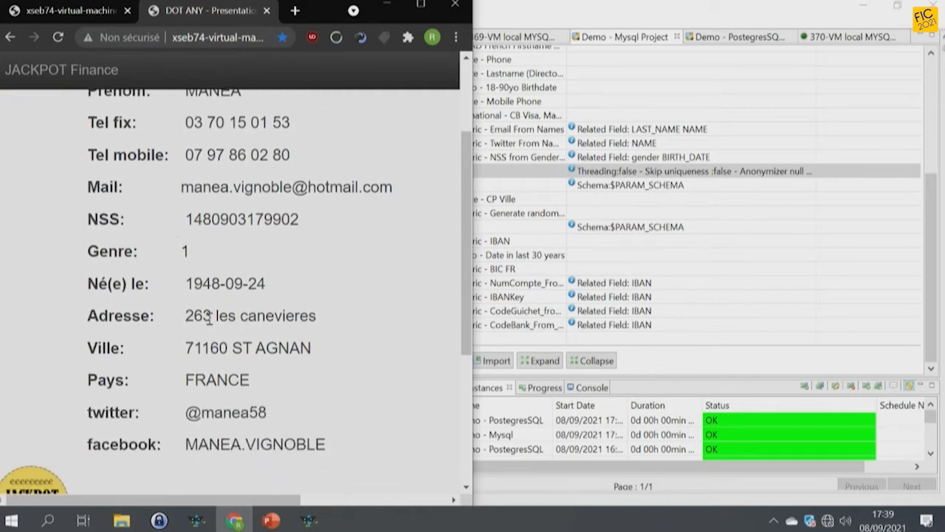
{"action": "scroll", "coordinate": [210, 325], "scroll_direction": "down", "scroll_amount": 3}
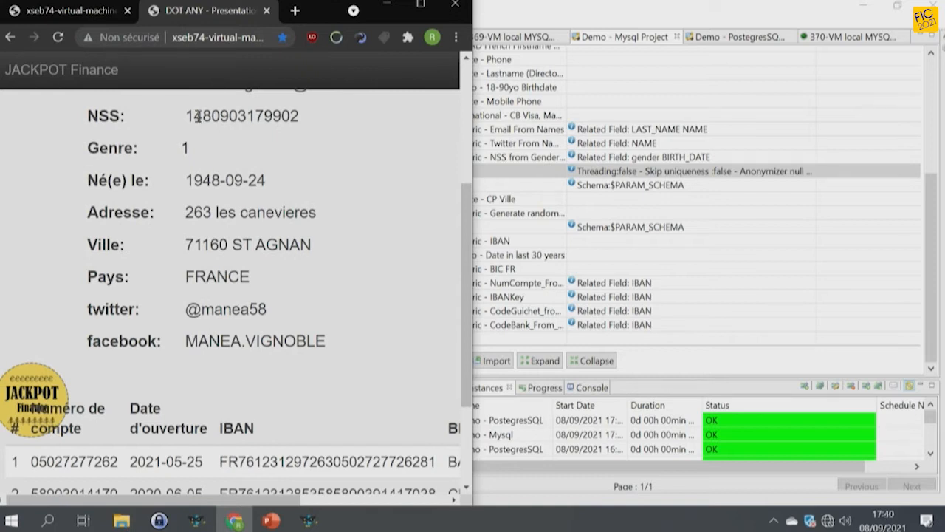
Step: Compare the birth-year digits in the NSS with the birth date and examine the bank accounts' IBAN and BIC columns
{"action": "left_click_drag", "start_coordinate": [193, 116], "coordinate": [211, 116]}
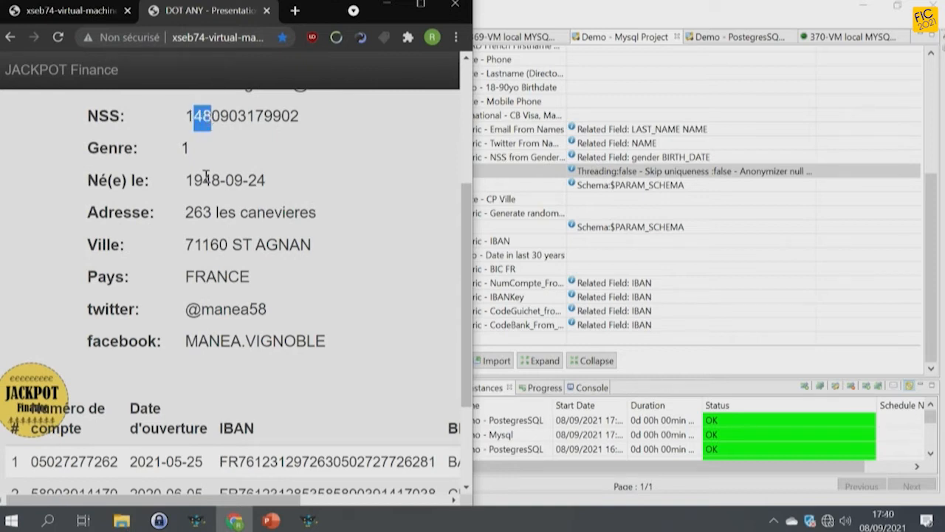
{"action": "left_click_drag", "start_coordinate": [202, 181], "coordinate": [212, 180]}
{"action": "scroll", "coordinate": [216, 172], "scroll_direction": "down", "scroll_amount": 1}
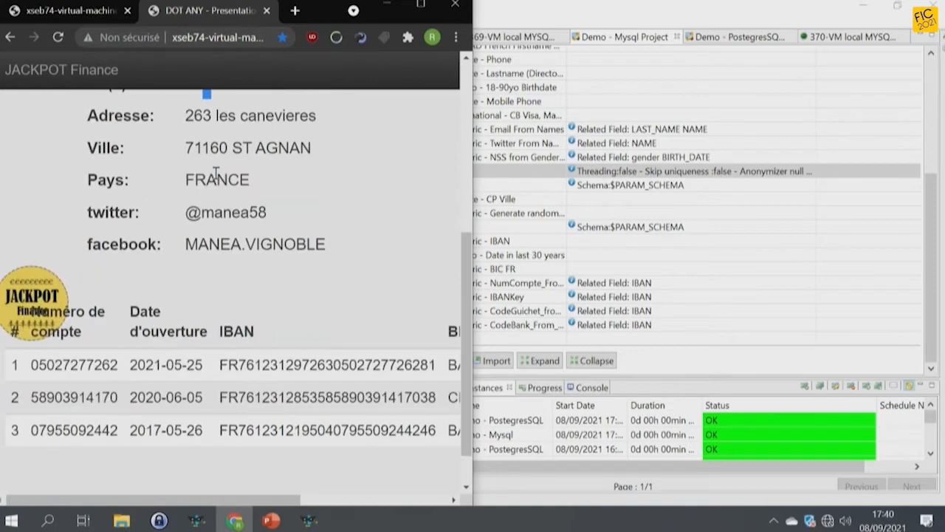
{"action": "scroll", "coordinate": [317, 274], "scroll_direction": "down", "scroll_amount": 1}
{"action": "scroll", "coordinate": [353, 298], "scroll_direction": "right", "scroll_amount": 5}
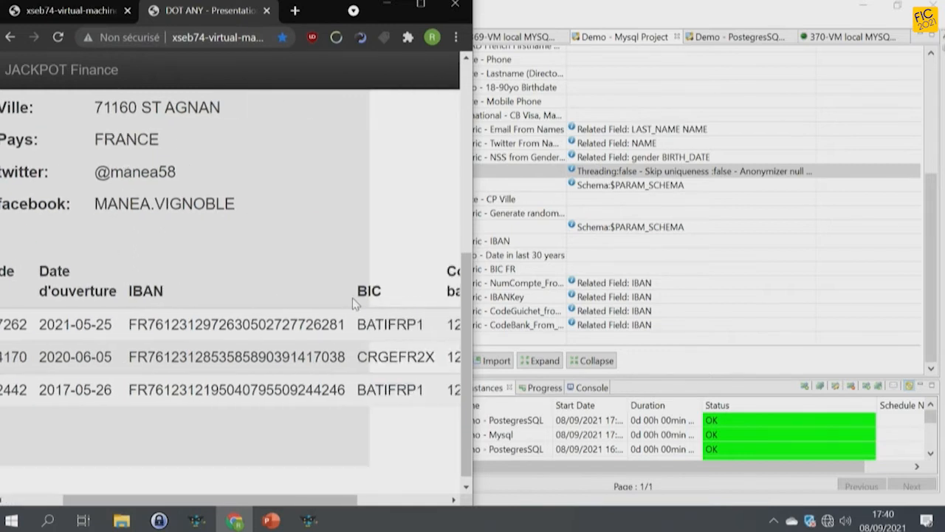
{"action": "scroll", "coordinate": [352, 298], "scroll_direction": "up", "scroll_amount": 2}
{"action": "scroll", "coordinate": [353, 297], "scroll_direction": "left", "scroll_amount": 5}
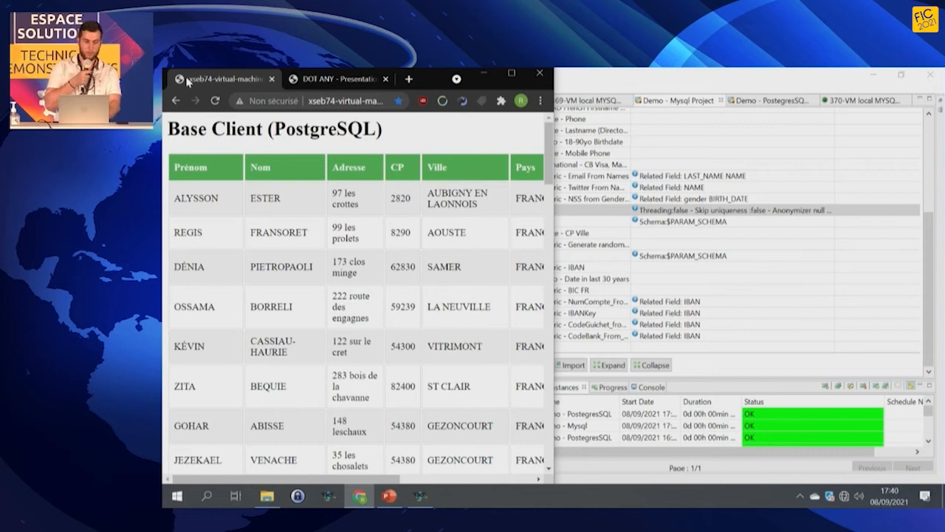
Step: Move the browser window aside, reload the Base Client (PostgreSQL) page and examine the first client's row across to the e-Mail column
{"action": "left_click_drag", "start_coordinate": [458, 78], "coordinate": [639, 83]}
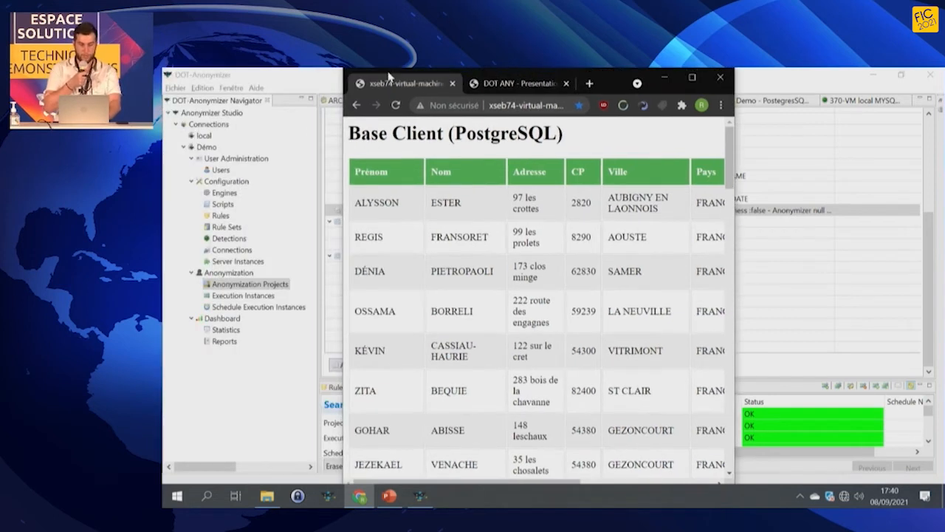
{"action": "left_click", "coordinate": [396, 105]}
{"action": "double_click", "coordinate": [371, 200]}
{"action": "left_click", "coordinate": [372, 198]}
{"action": "scroll", "coordinate": [529, 214], "scroll_direction": "right", "scroll_amount": 3}
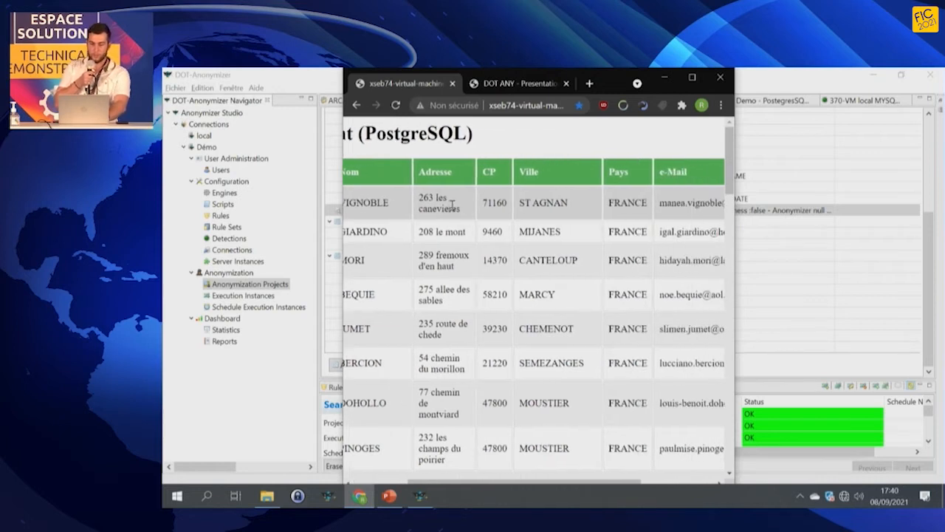
{"action": "scroll", "coordinate": [529, 214], "scroll_direction": "right", "scroll_amount": 2}
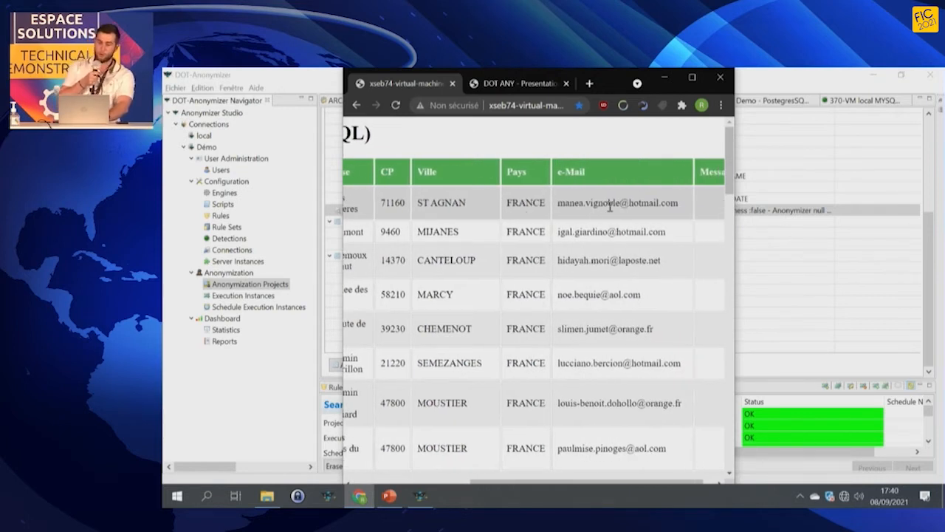
{"action": "right_click", "coordinate": [587, 205]}
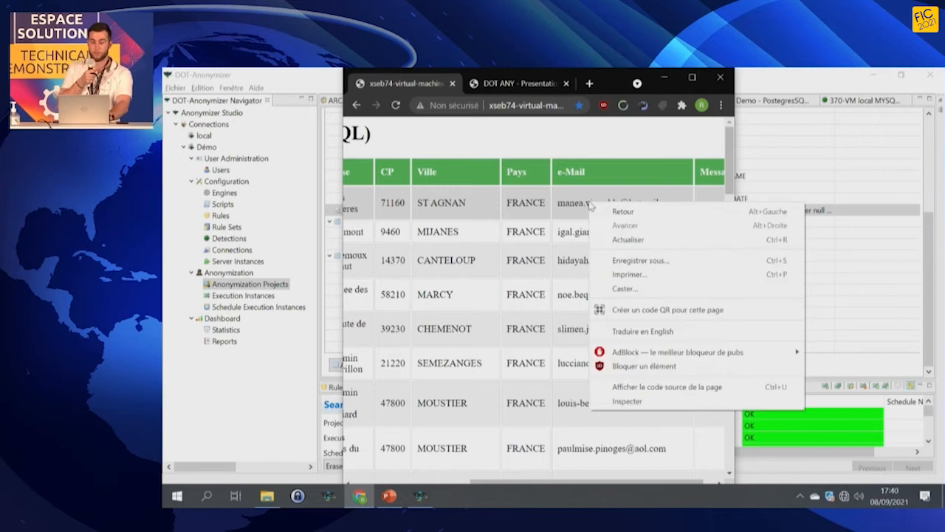
{"action": "left_click", "coordinate": [583, 204]}
{"action": "scroll", "coordinate": [576, 201], "scroll_direction": "right", "scroll_amount": 1}
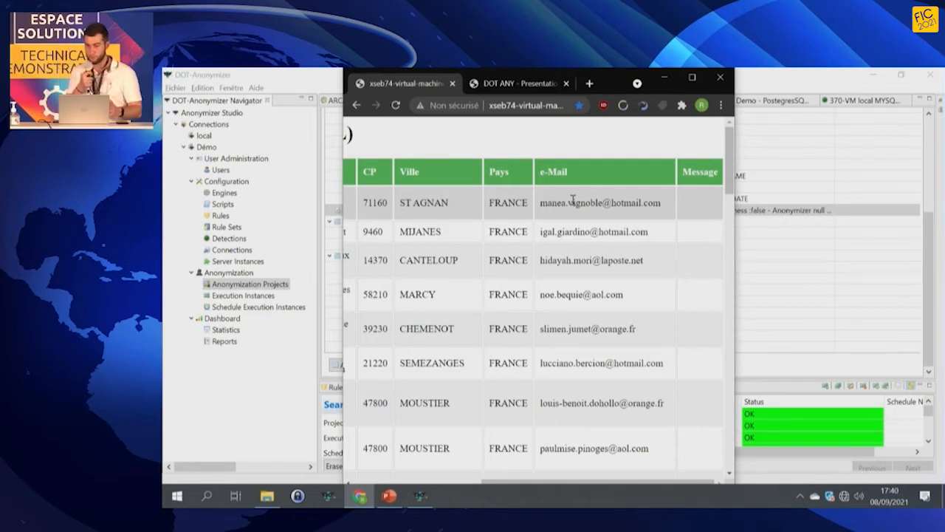
Step: Switch to DOT-Anonymizer, list the engines and view the settings of the ARCAD French Firstname with gender Direcotry Engine
{"action": "double_click", "coordinate": [823, 290]}
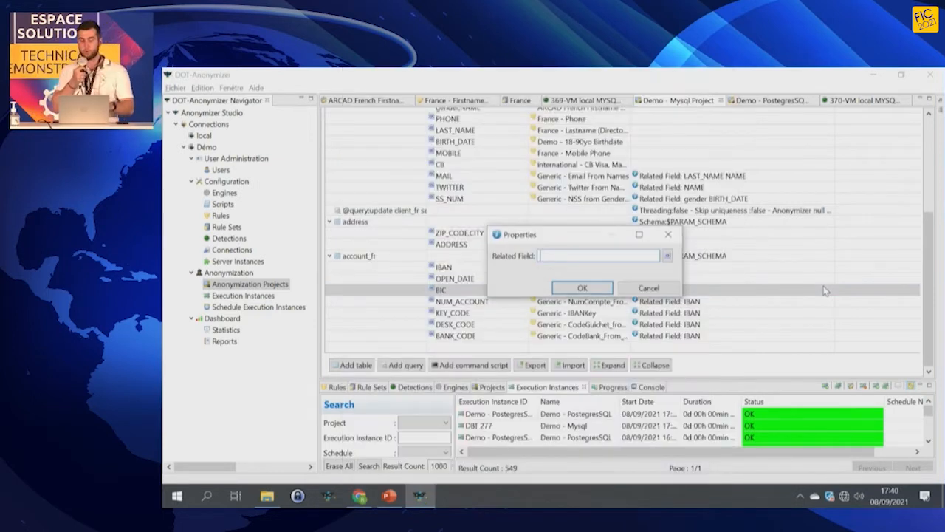
{"action": "left_click", "coordinate": [668, 234]}
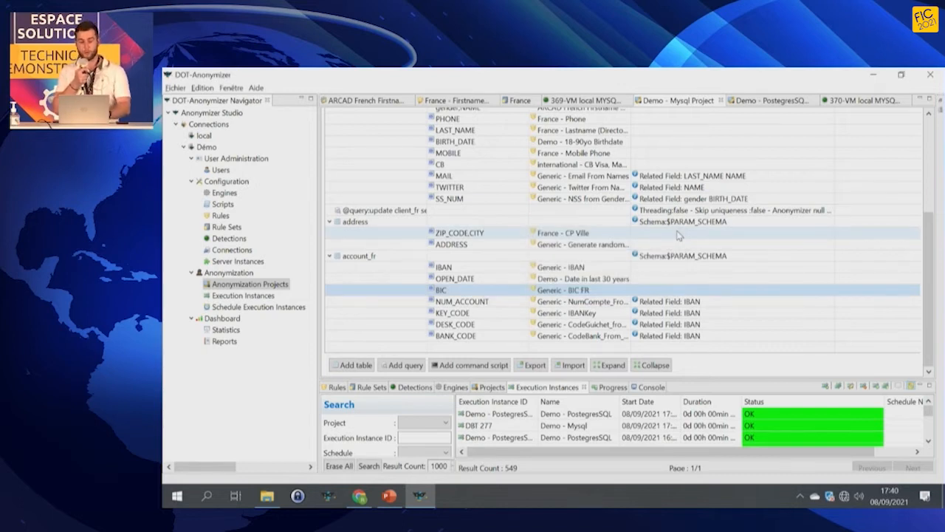
{"action": "left_click", "coordinate": [224, 193]}
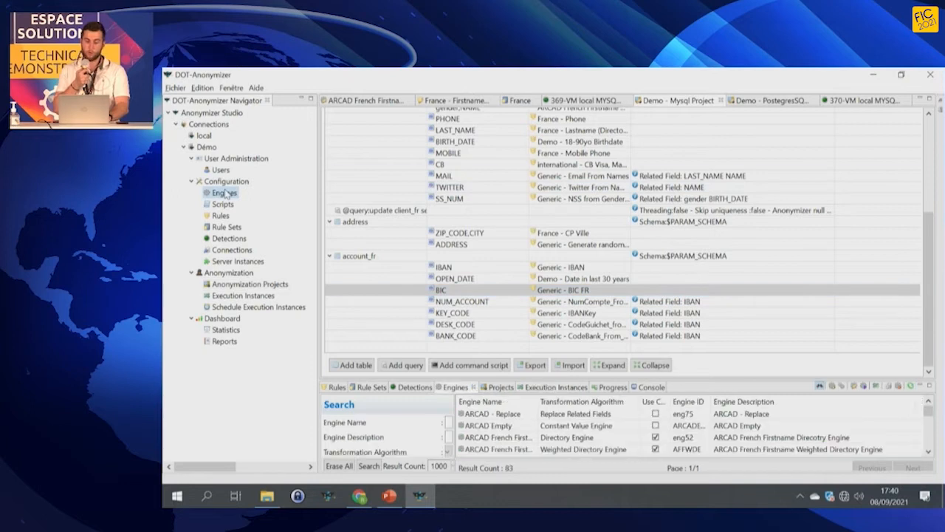
{"action": "left_click", "coordinate": [369, 101]}
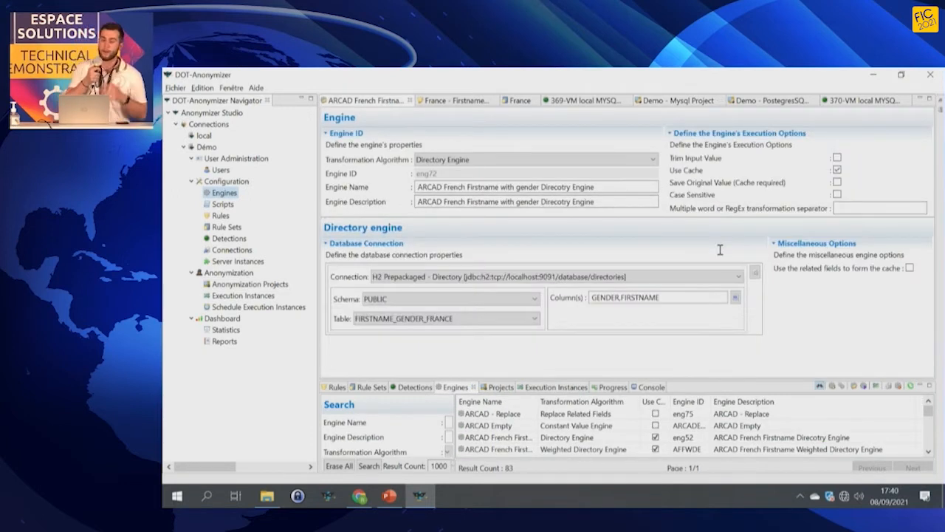